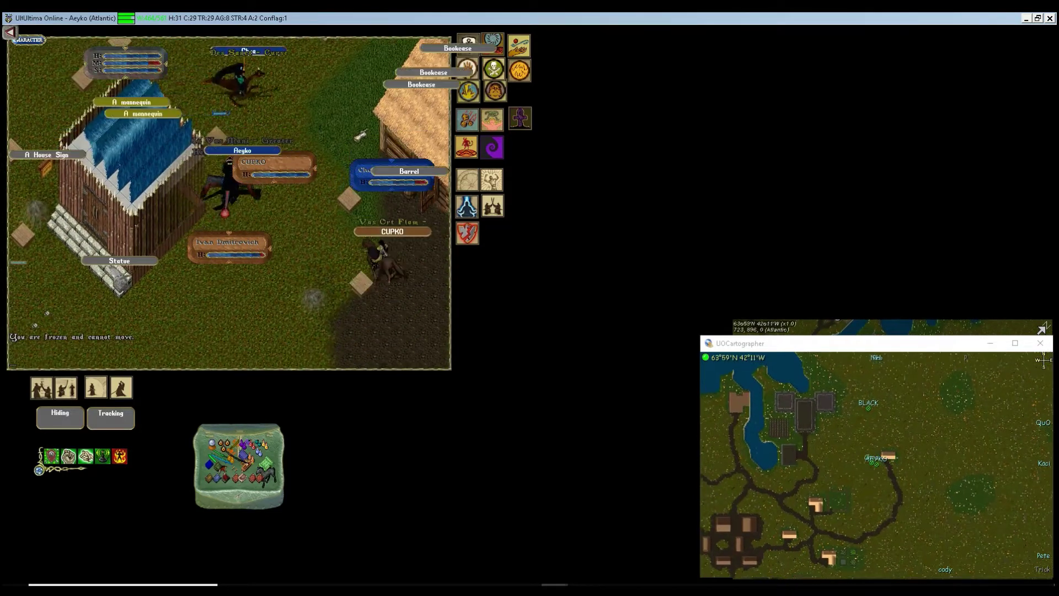
pyautogui.hotkey('ctrl', 'shift')
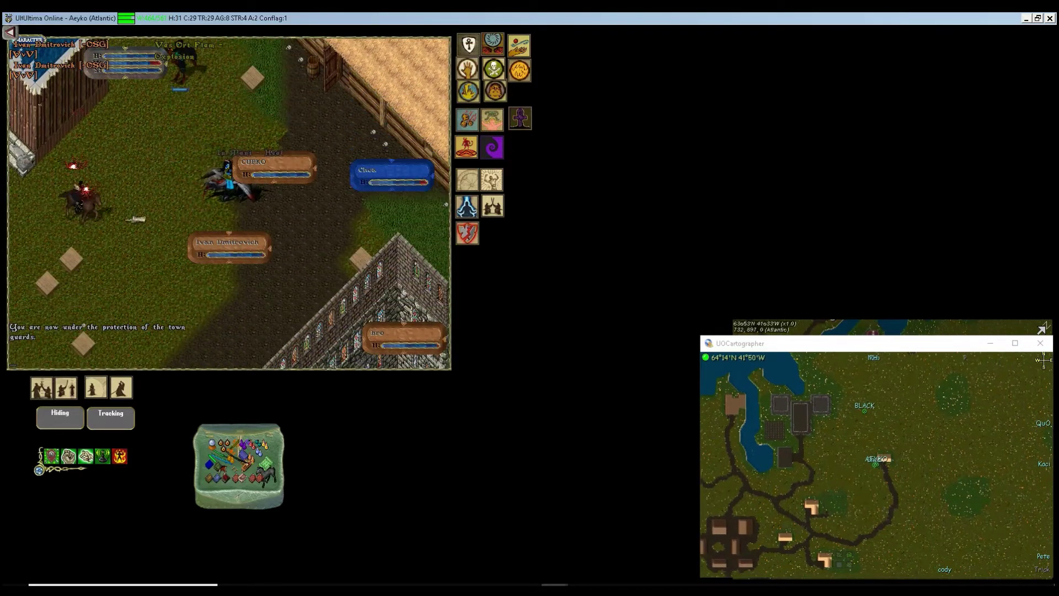
pyautogui.moveTo(398, 188); pyautogui.dragTo(540, 150)
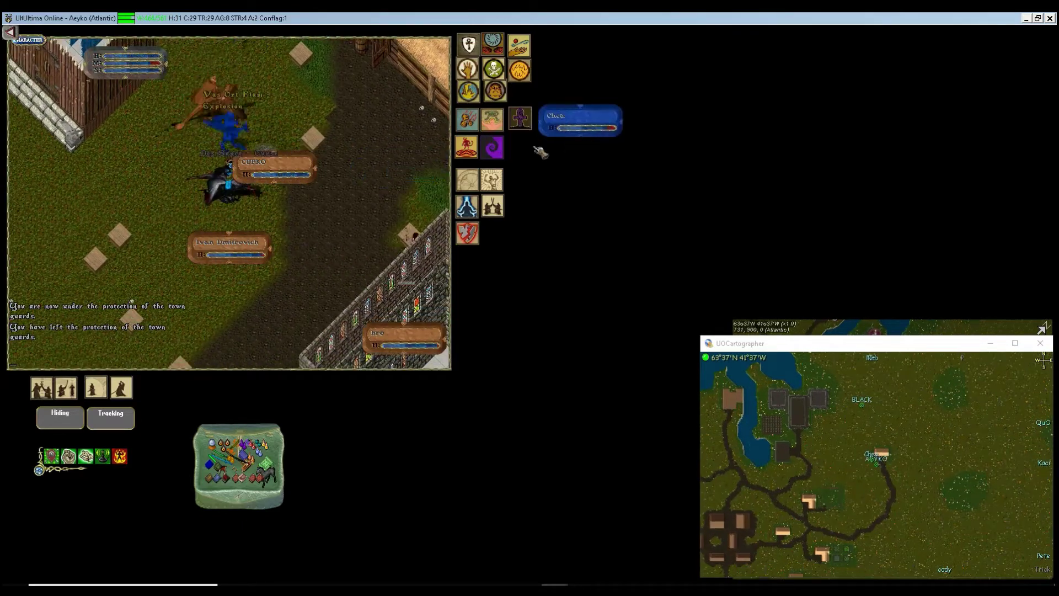